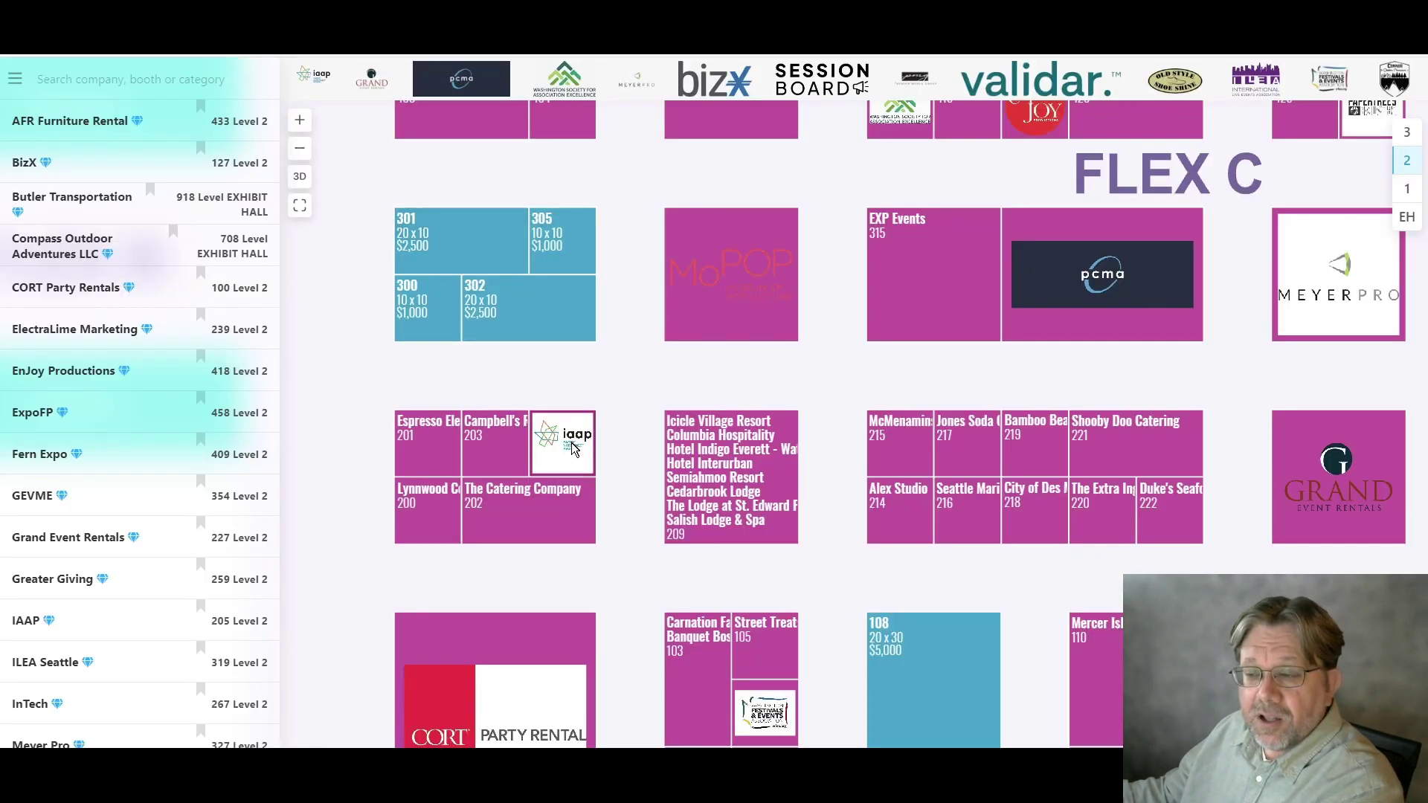
{"action": "scroll", "coordinate": [570, 446], "scroll_direction": "up", "scroll_amount": 1}
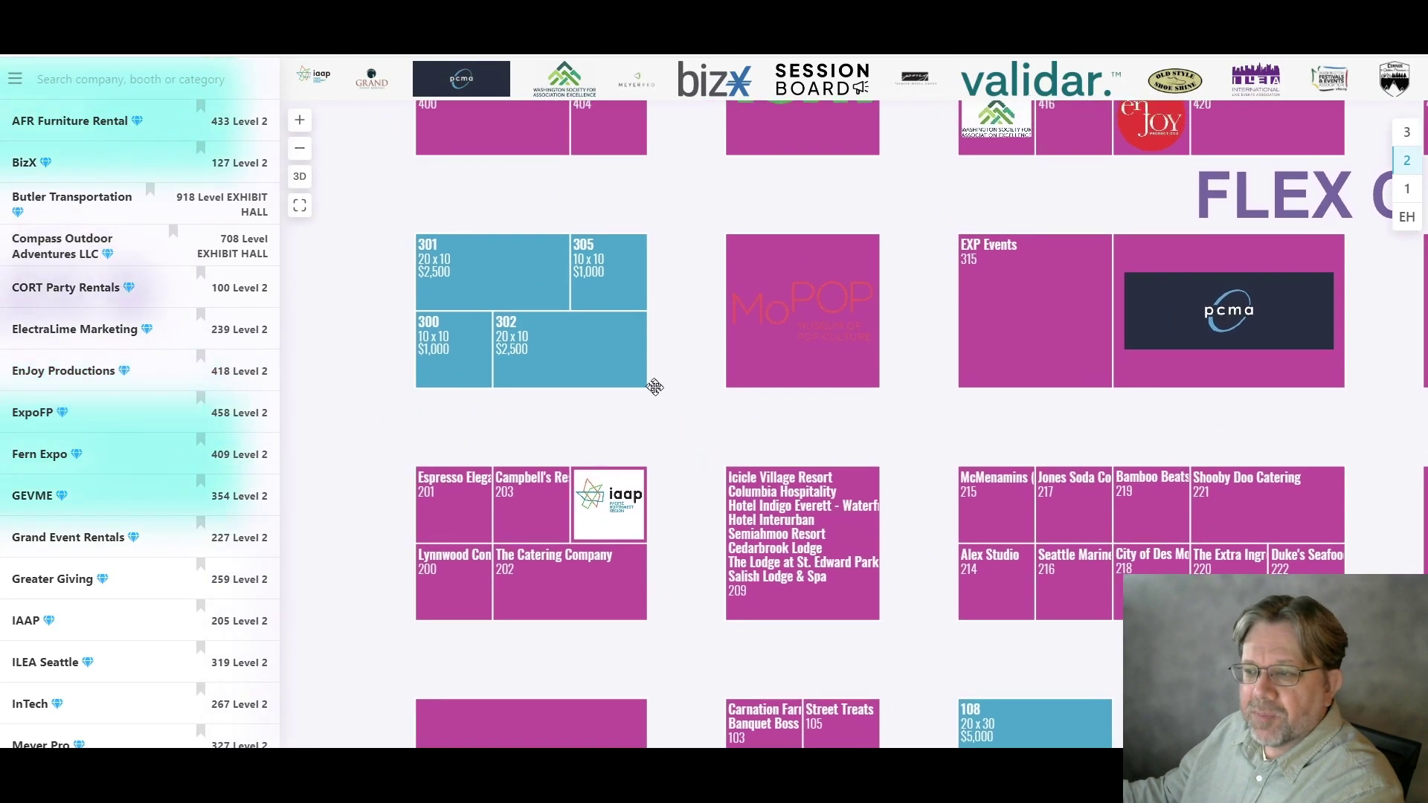
Recentre the floor plan and begin reserving Booth 302 at $2,500
{"action": "left_click_drag", "start_coordinate": [602, 331], "coordinate": [663, 392]}
{"action": "left_click", "coordinate": [637, 381]}
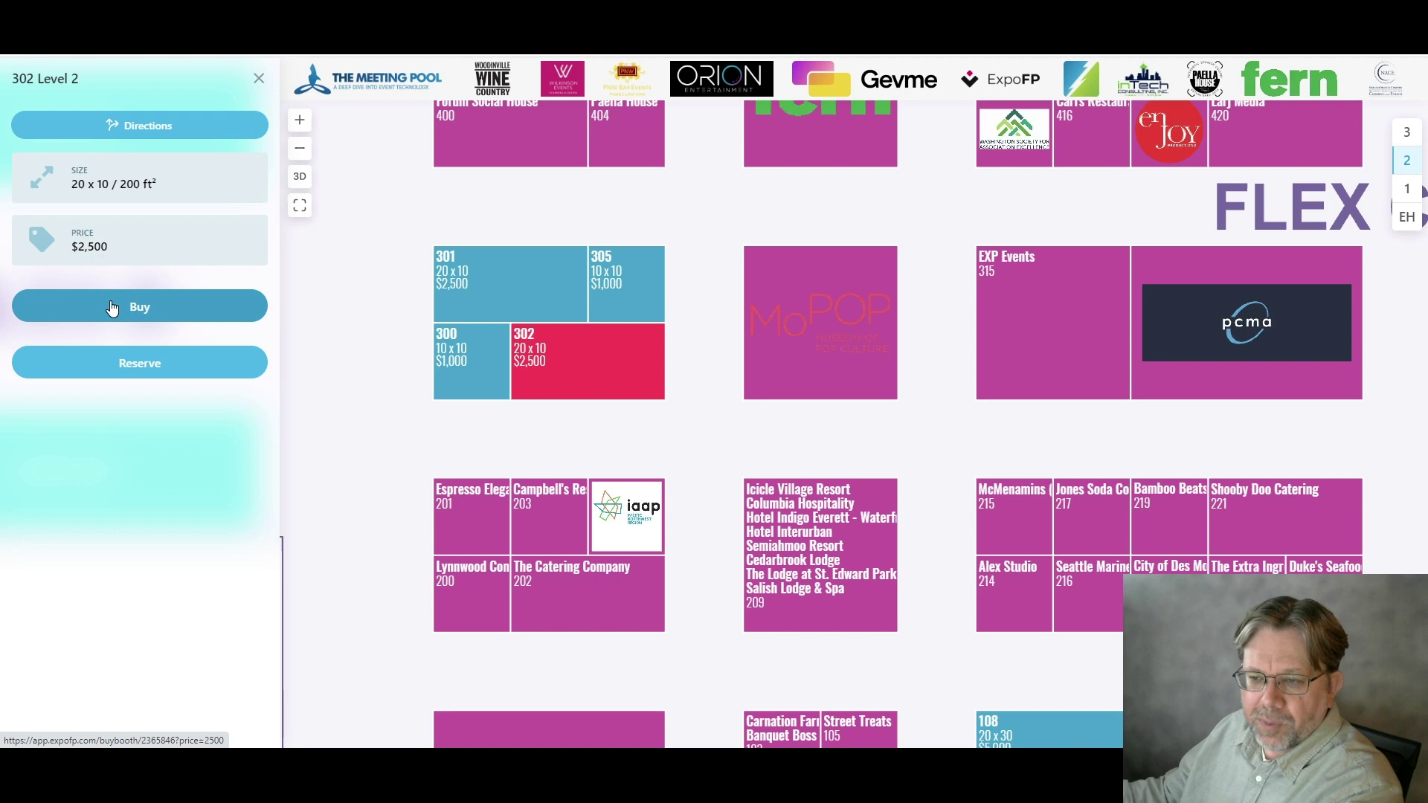
{"action": "left_click", "coordinate": [138, 364]}
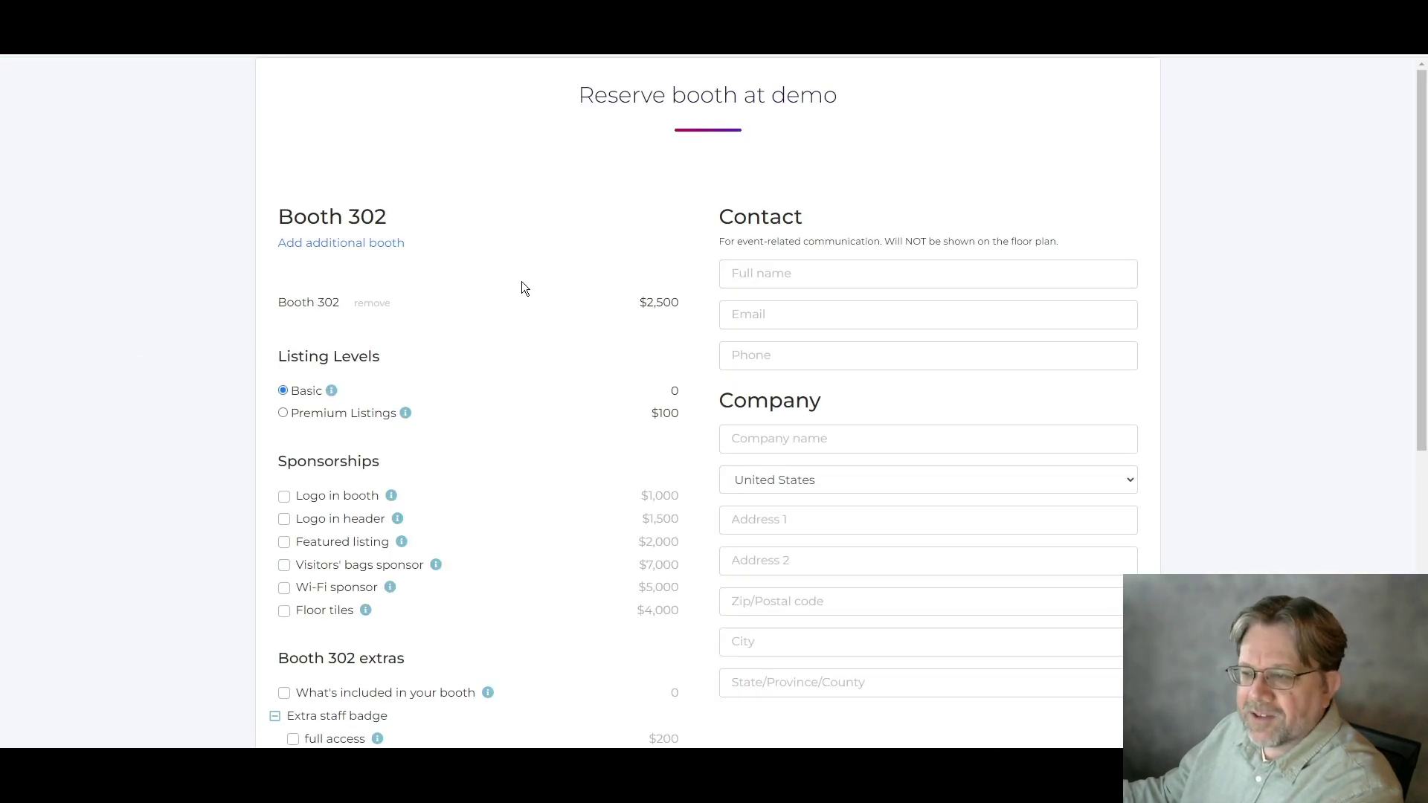
{"action": "scroll", "coordinate": [521, 281], "scroll_direction": "down", "scroll_amount": 2}
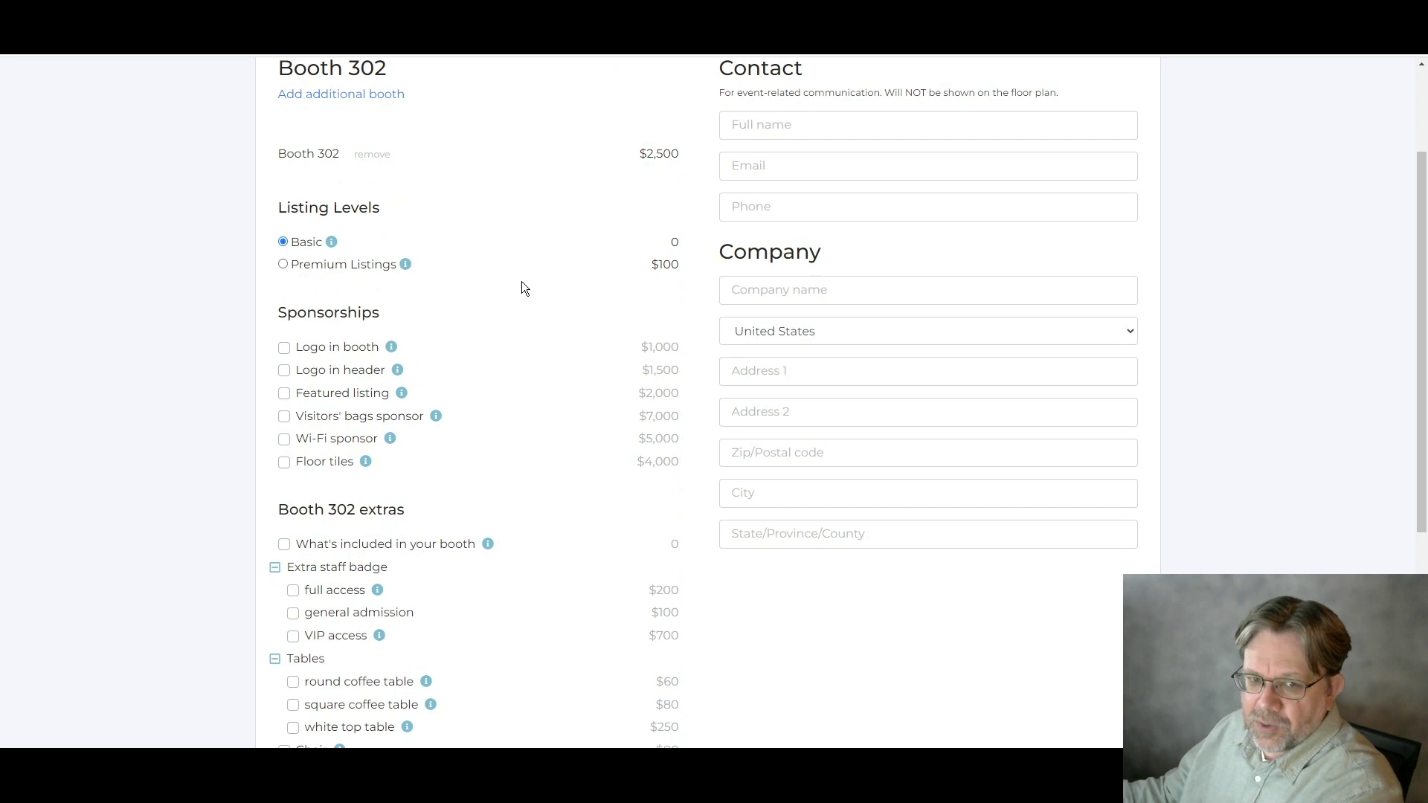
{"action": "scroll", "coordinate": [521, 281], "scroll_direction": "down", "scroll_amount": 1}
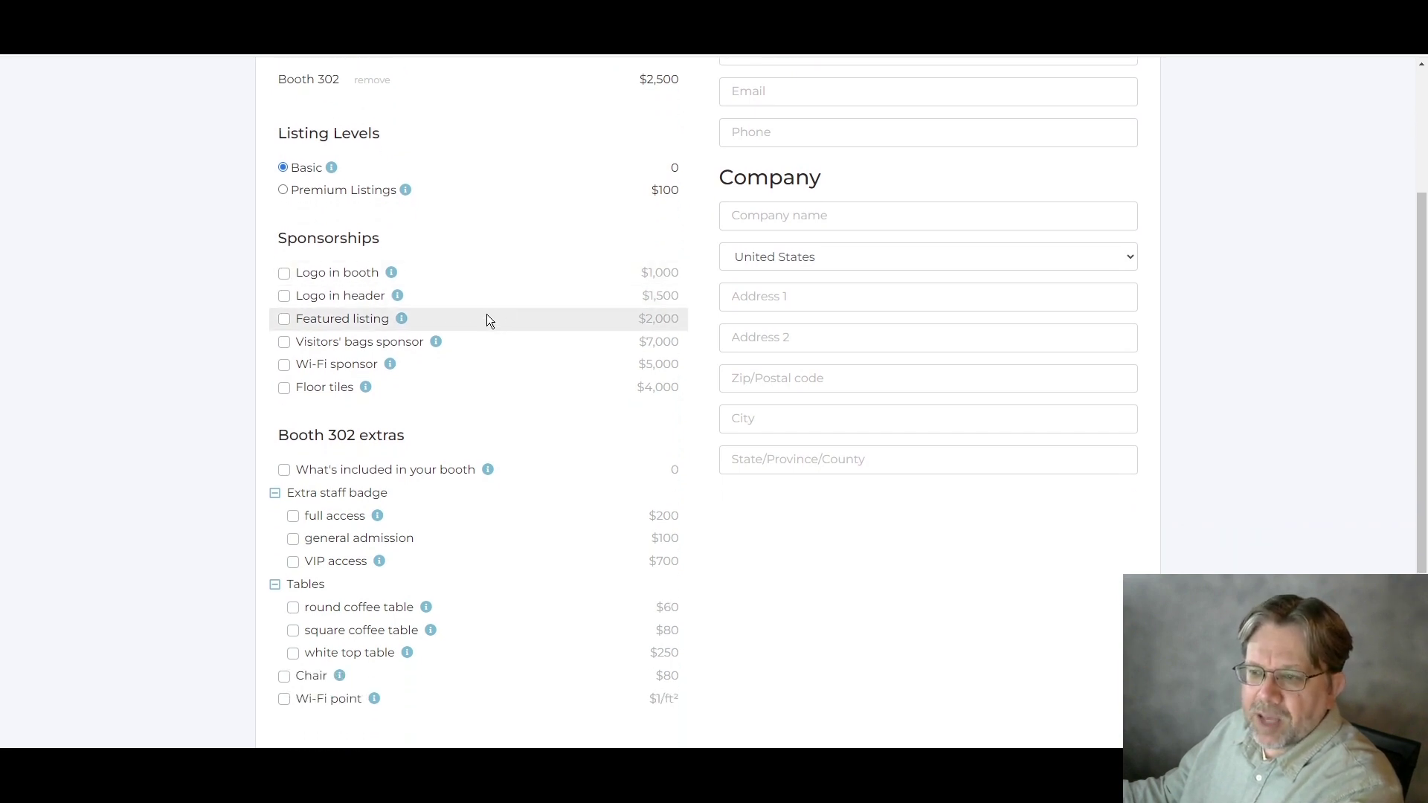
{"action": "scroll", "coordinate": [486, 314], "scroll_direction": "down", "scroll_amount": 1}
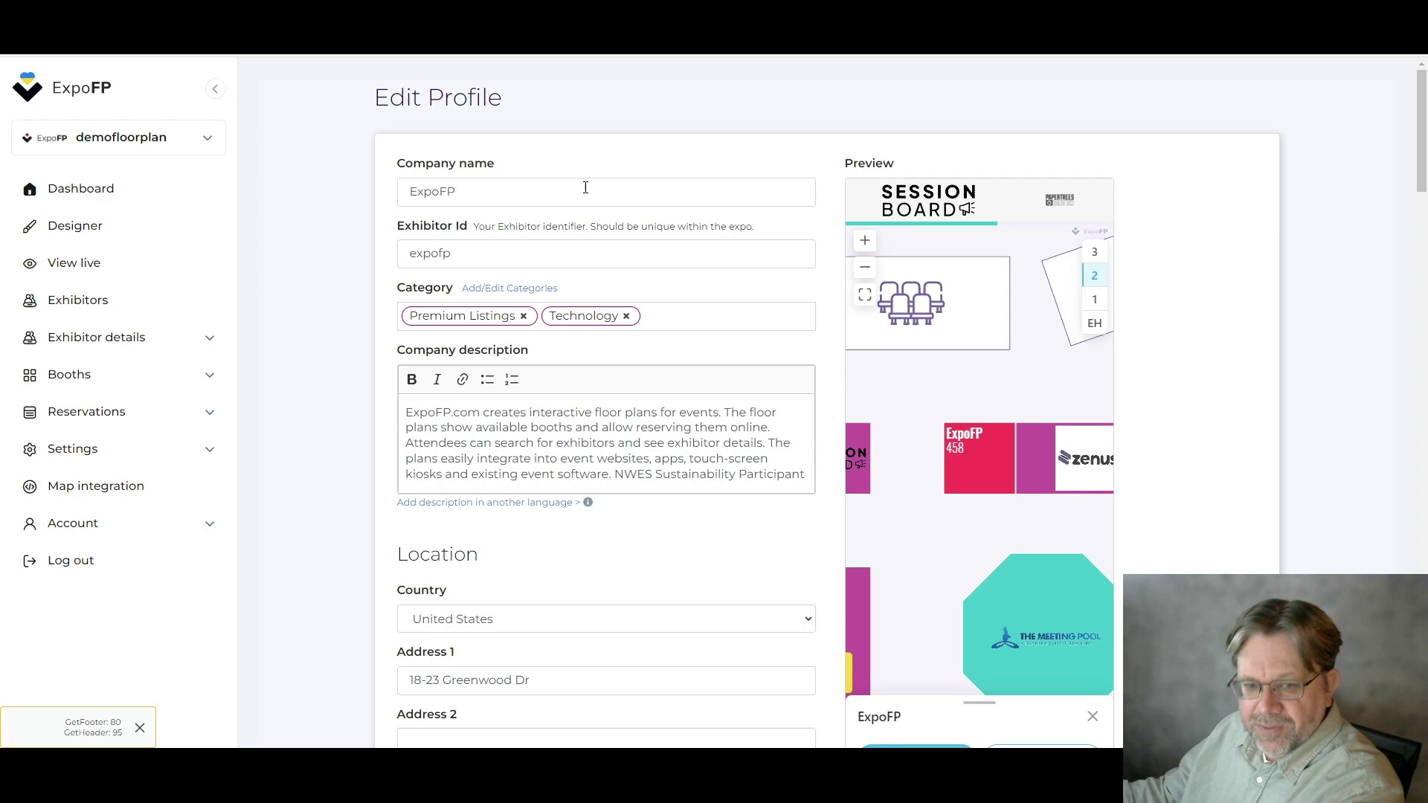
{"action": "scroll", "coordinate": [581, 196], "scroll_direction": "down", "scroll_amount": 2}
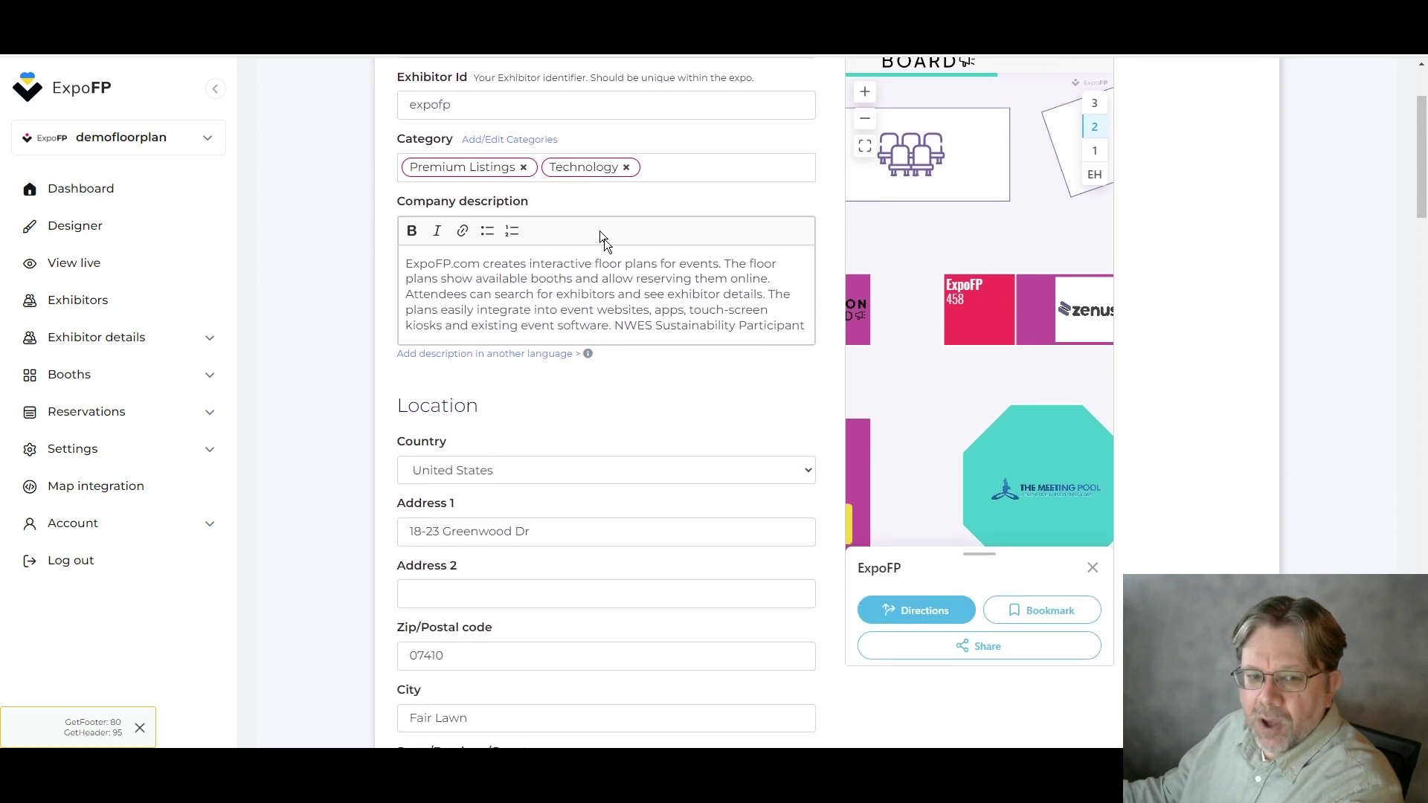
{"action": "scroll", "coordinate": [604, 238], "scroll_direction": "down", "scroll_amount": 1}
{"action": "scroll", "coordinate": [642, 323], "scroll_direction": "down", "scroll_amount": 2}
{"action": "scroll", "coordinate": [658, 355], "scroll_direction": "down", "scroll_amount": 1}
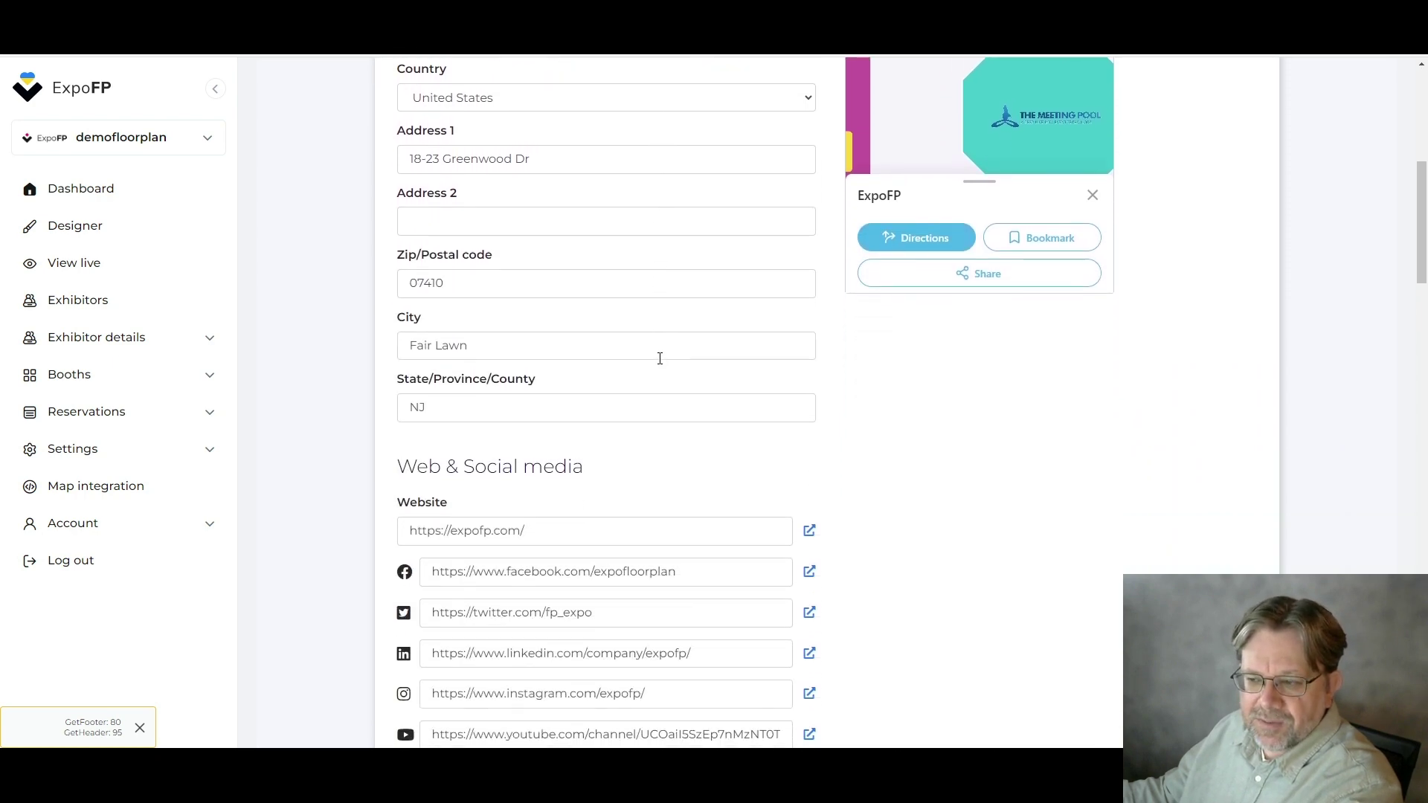
{"action": "scroll", "coordinate": [665, 360], "scroll_direction": "down", "scroll_amount": 3}
{"action": "scroll", "coordinate": [674, 361], "scroll_direction": "down", "scroll_amount": 1}
{"action": "scroll", "coordinate": [675, 361], "scroll_direction": "down", "scroll_amount": 3}
{"action": "scroll", "coordinate": [677, 355], "scroll_direction": "down", "scroll_amount": 2}
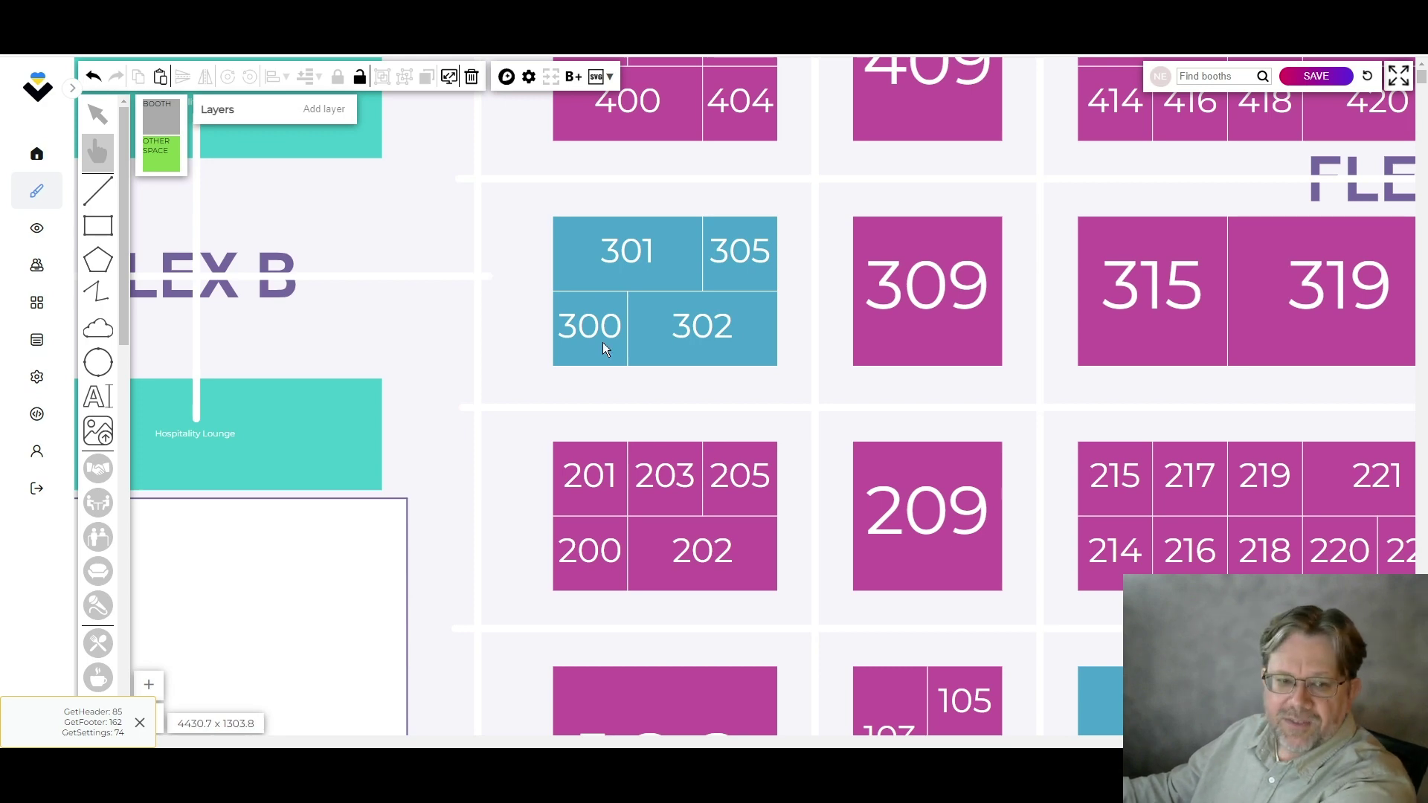
Shrink booth 302 to 10 by 10 and add a 10 by 10 booth 303 beside it
{"action": "left_click", "coordinate": [718, 330]}
{"action": "scroll", "coordinate": [778, 327], "scroll_direction": "up", "scroll_amount": 2}
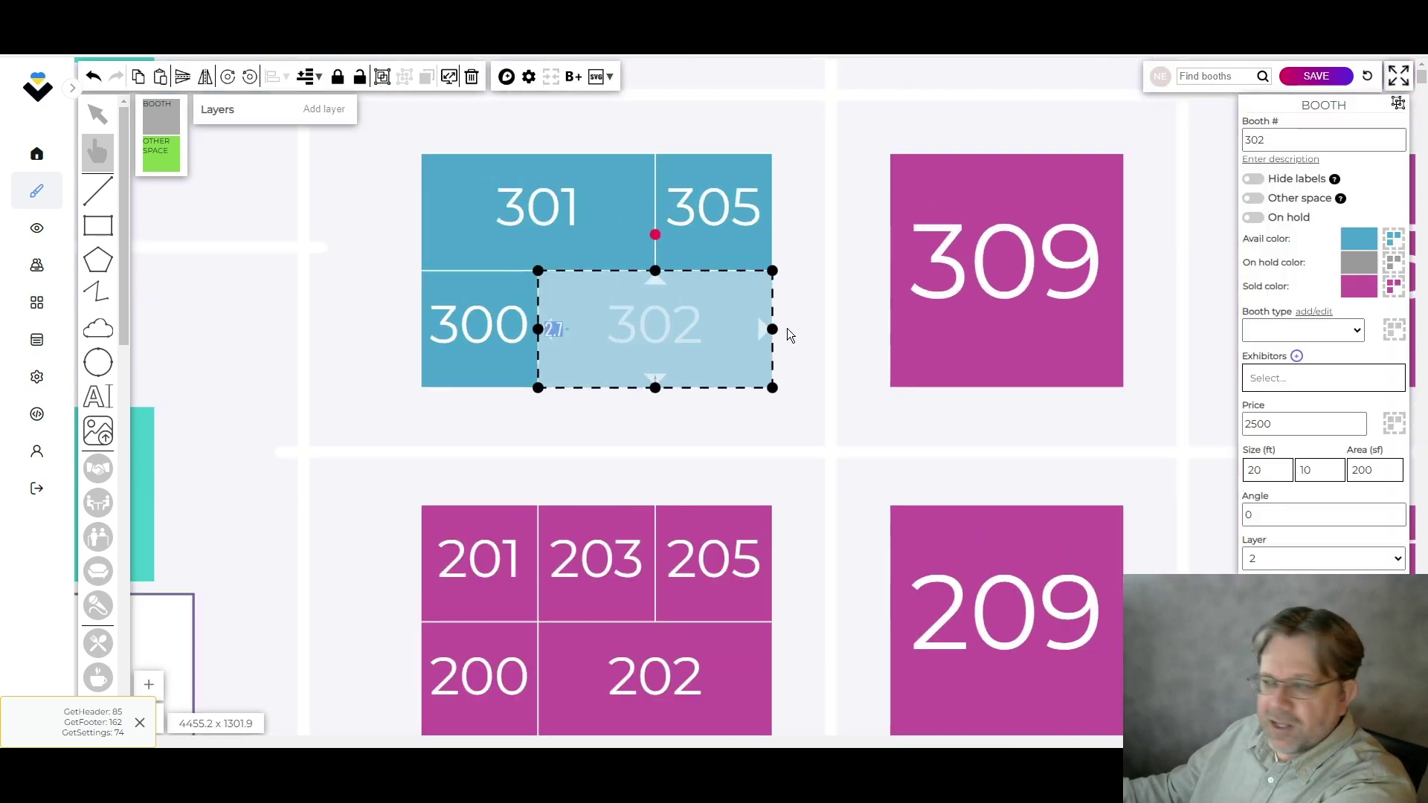
{"action": "scroll", "coordinate": [787, 329], "scroll_direction": "up", "scroll_amount": 1}
{"action": "left_click_drag", "start_coordinate": [769, 328], "coordinate": [622, 331]}
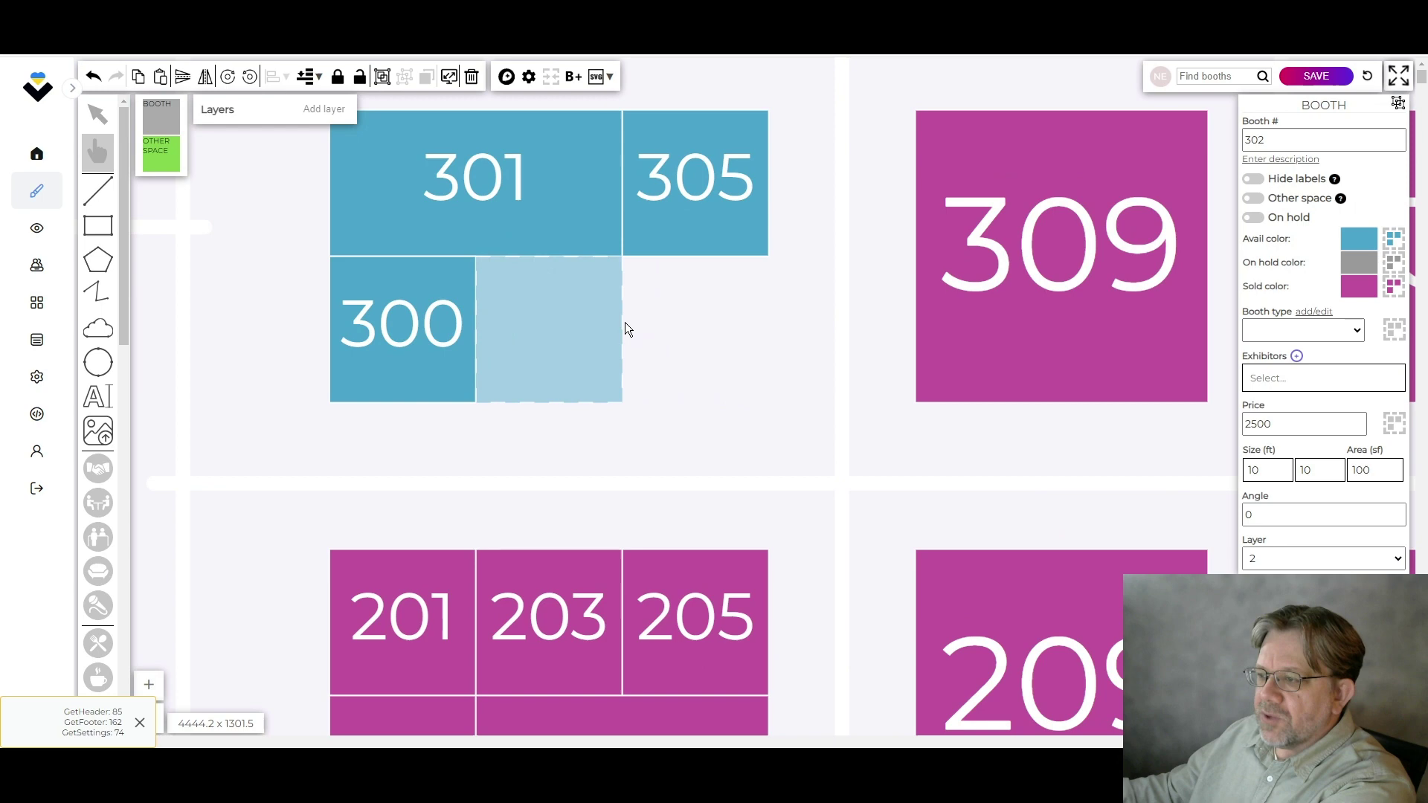
{"action": "left_click", "coordinate": [616, 332]}
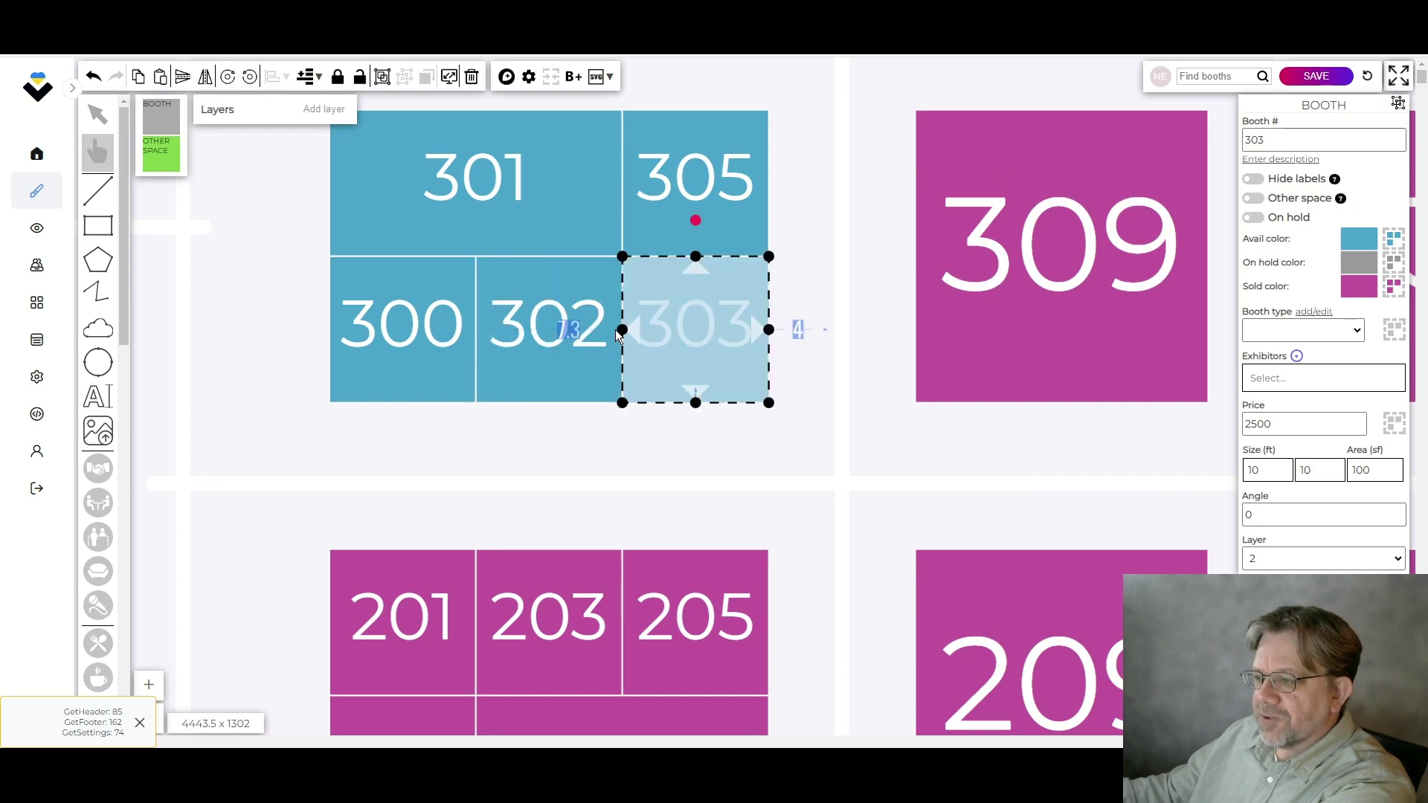
{"action": "left_click", "coordinate": [804, 297]}
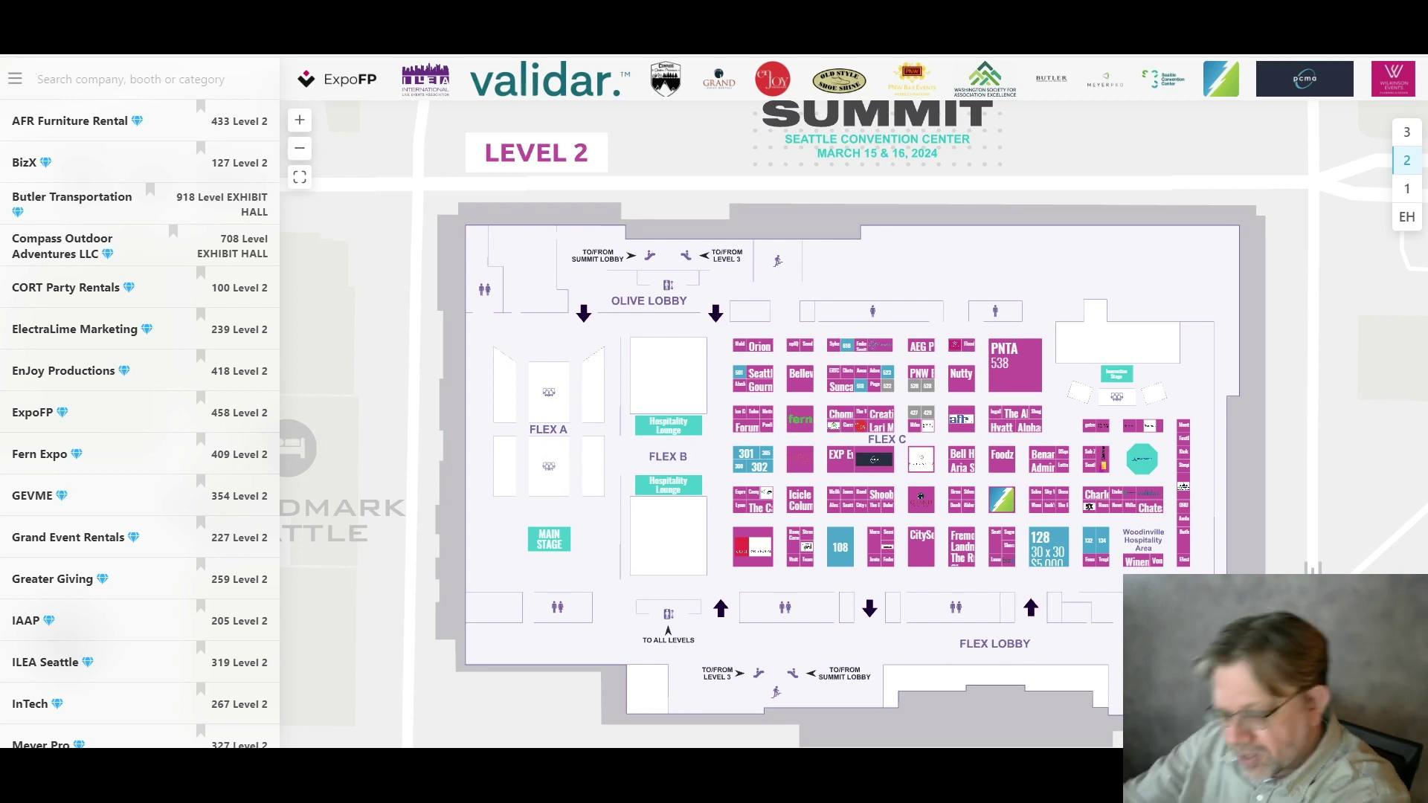
Search for the ExpoFP exhibitor, locate its booth 458 on Level 2, and bookmark it
{"action": "left_click", "coordinate": [108, 80]}
{"action": "type", "text": "Ex"}
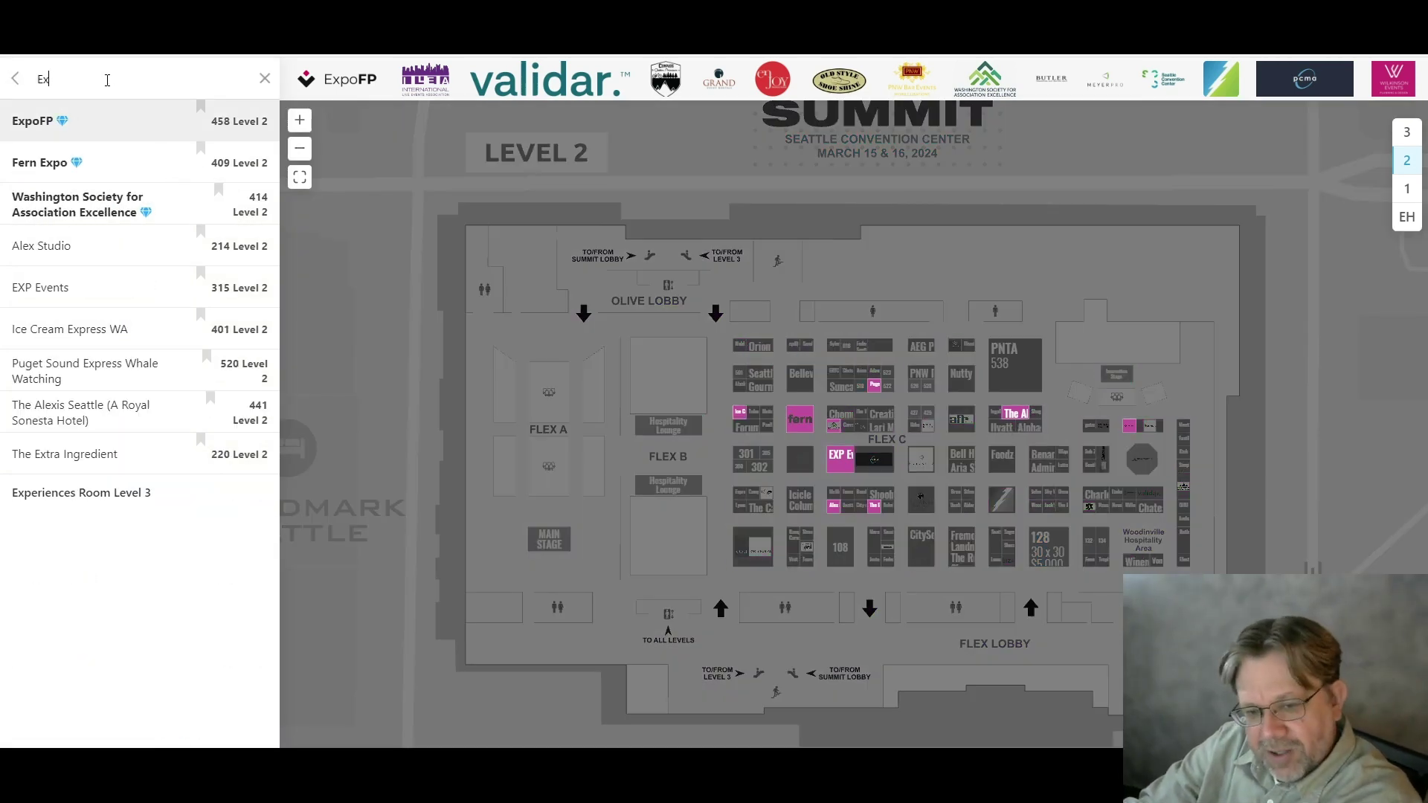
{"action": "type", "text": "po"}
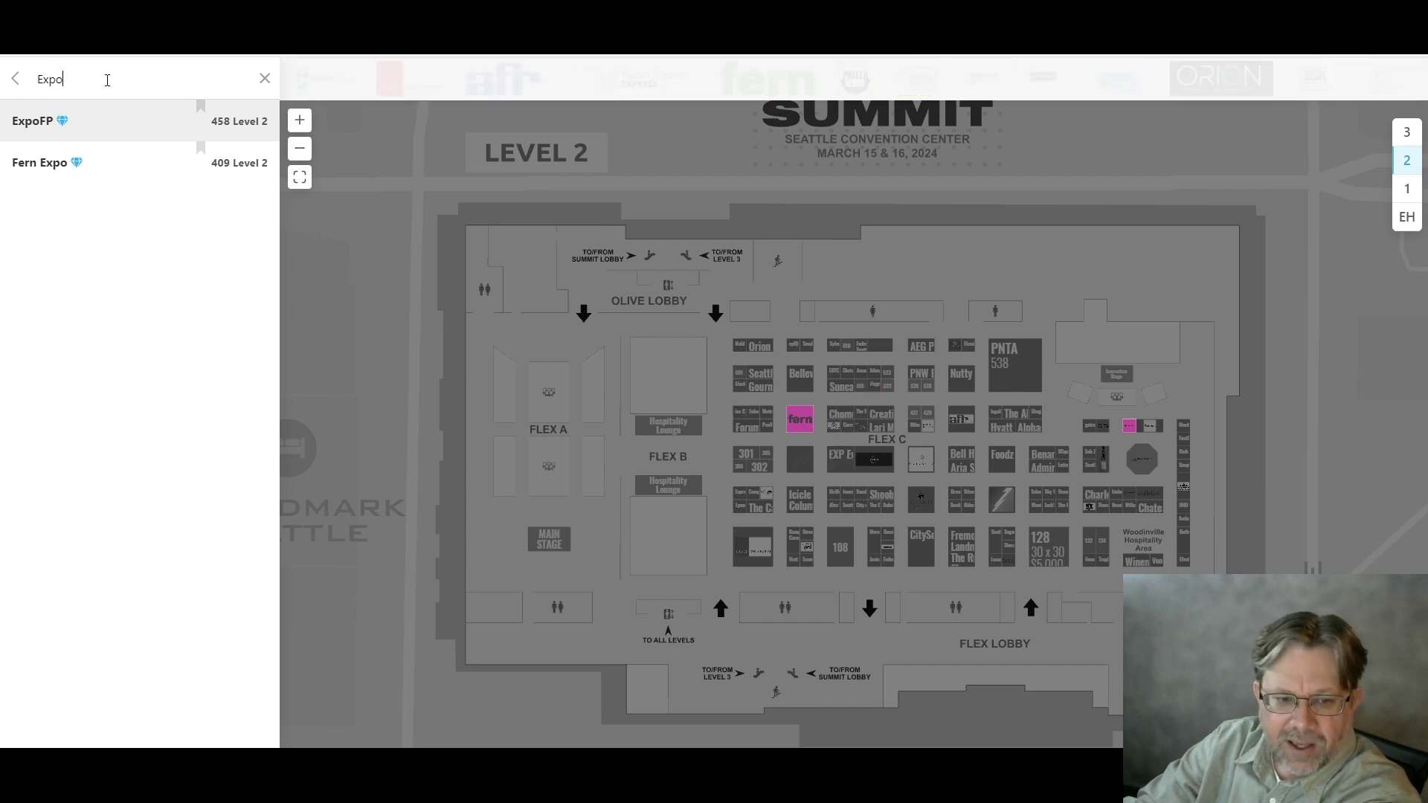
{"action": "type", "text": "FP"}
{"action": "key", "text": "Return"}
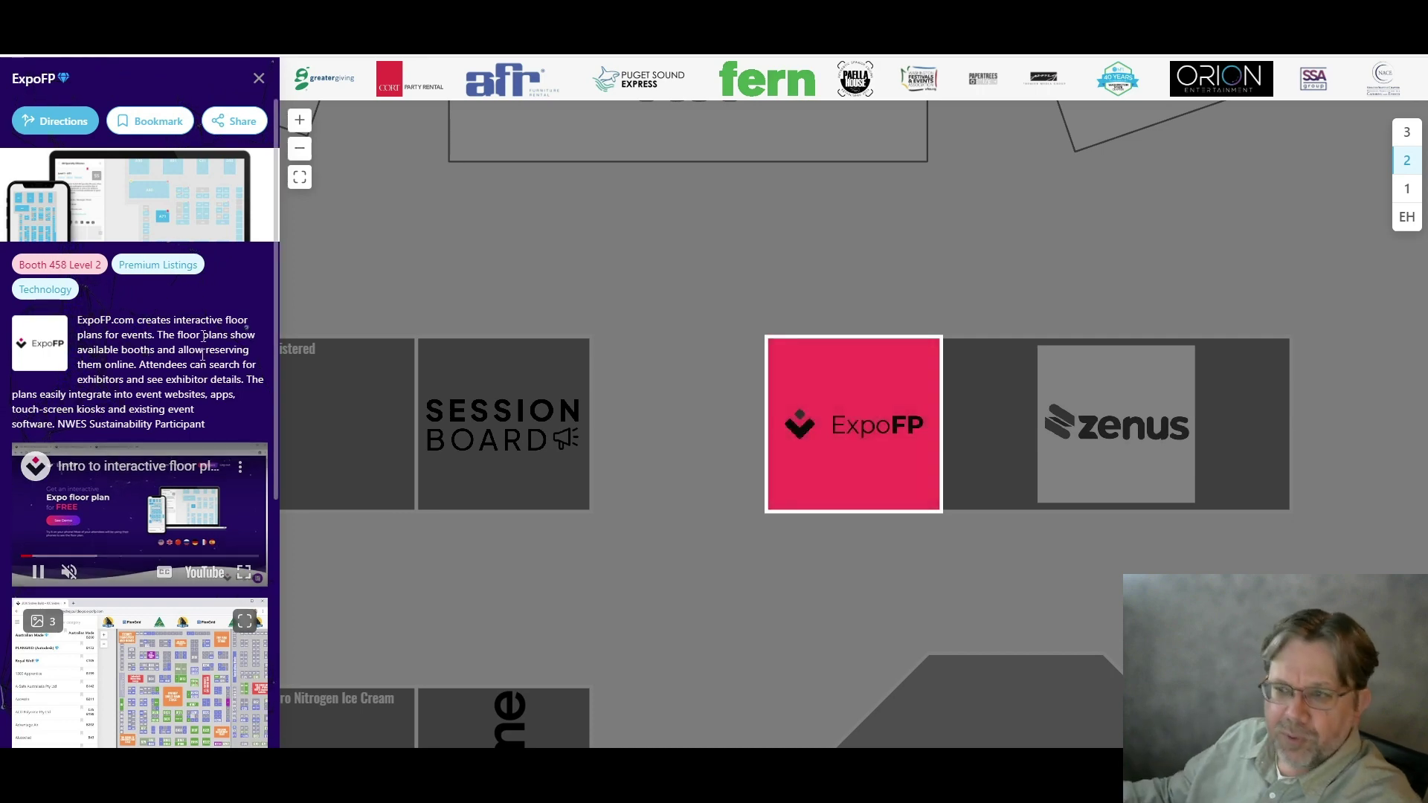
{"action": "left_click", "coordinate": [149, 121]}
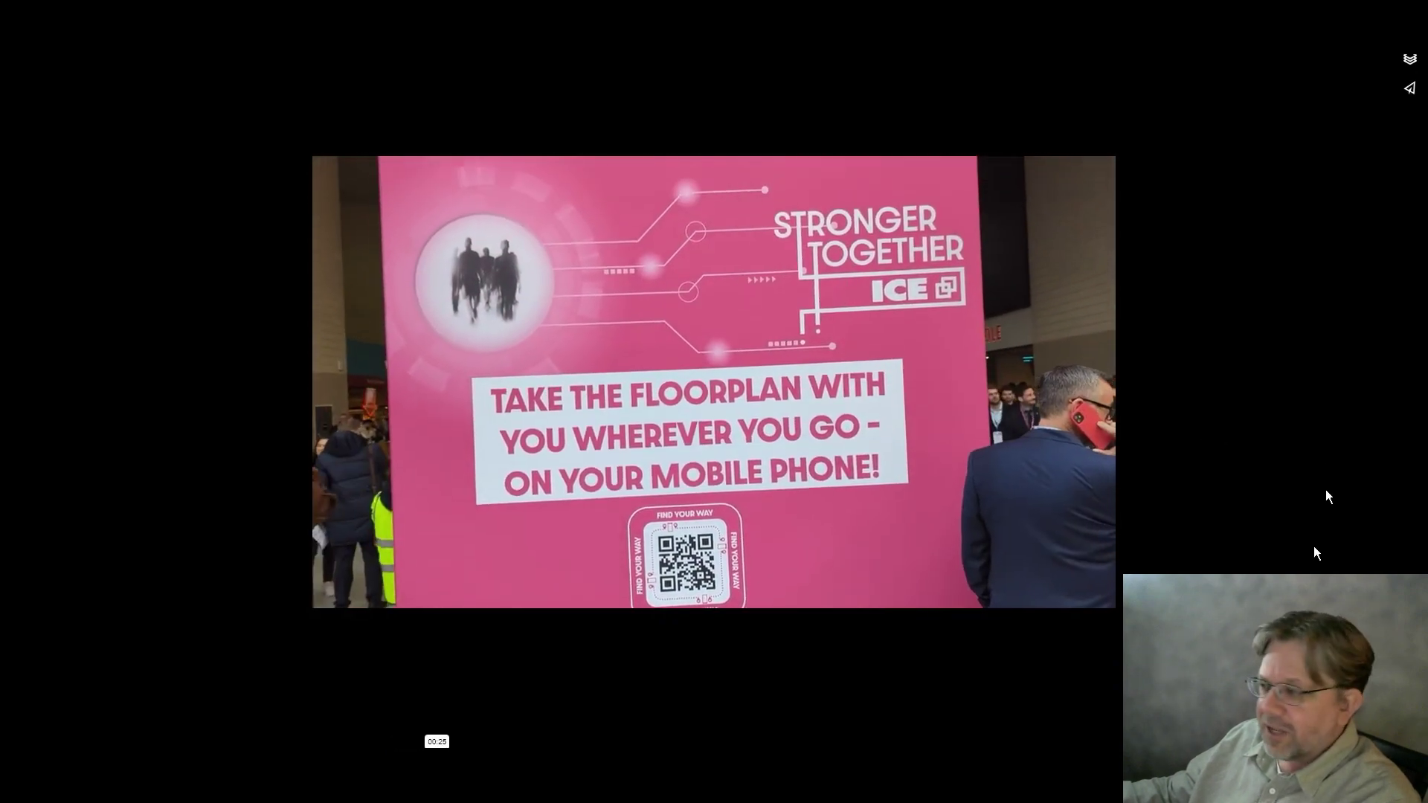
Leave fullscreen playback of the QR Navigation demo, returning to the Vimeo page
{"action": "key", "text": "Escape"}
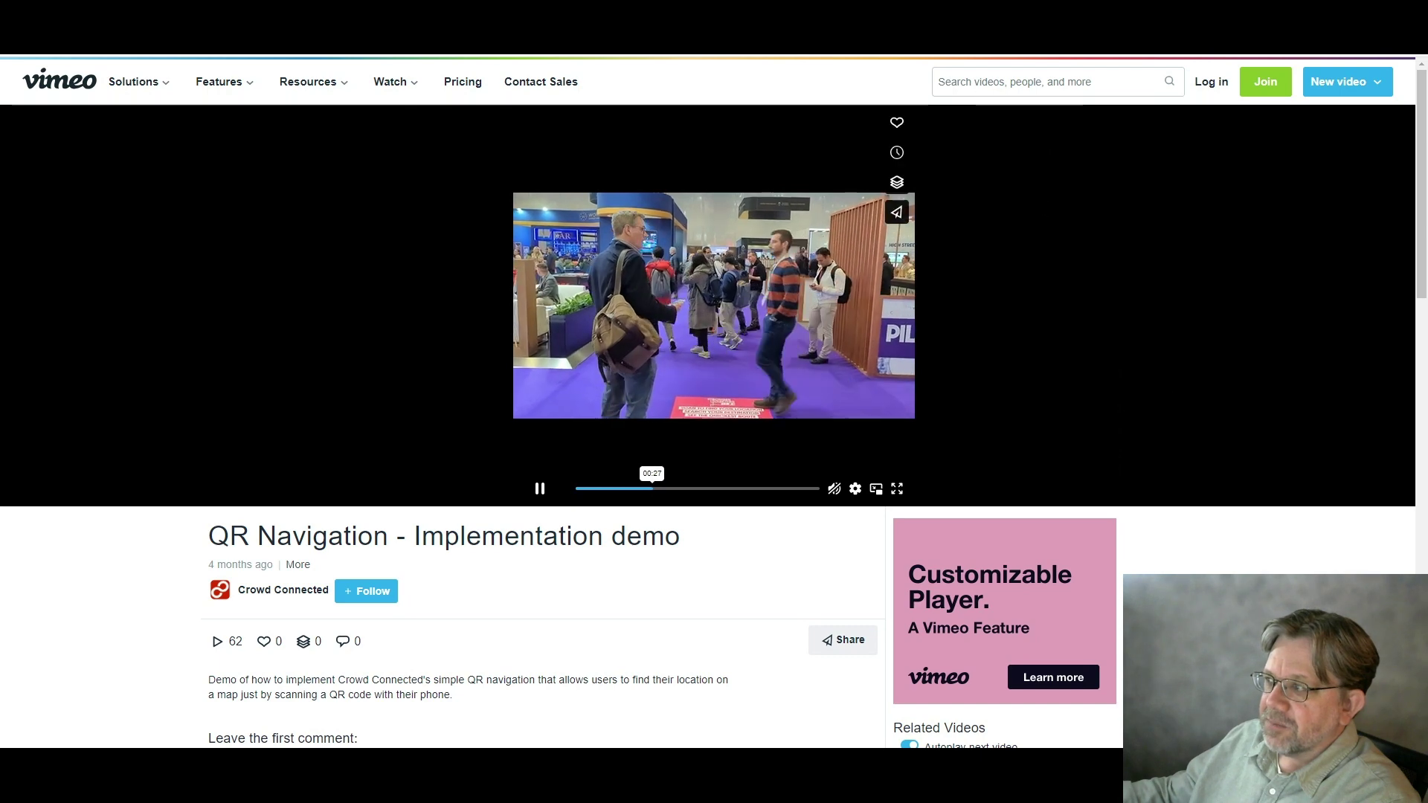